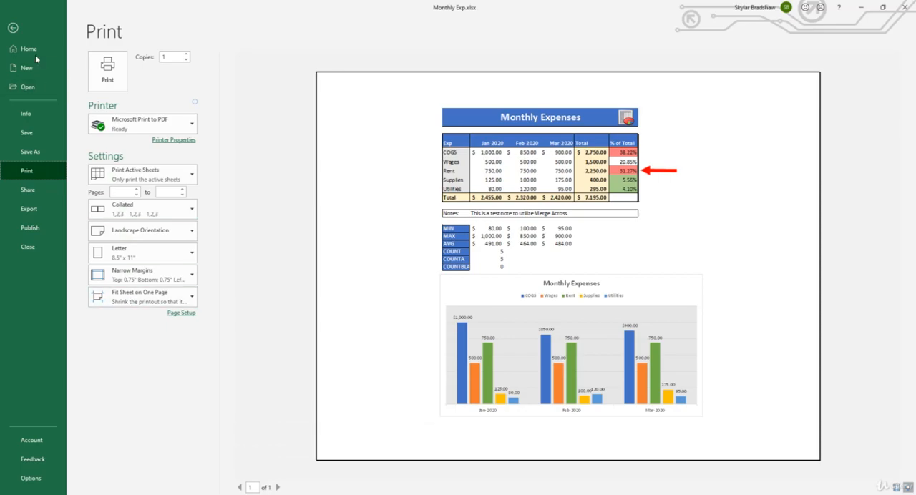
Step: Leave the print preview and display the Report sheet in Page Layout view
{"action": "left_click", "coordinate": [13, 28]}
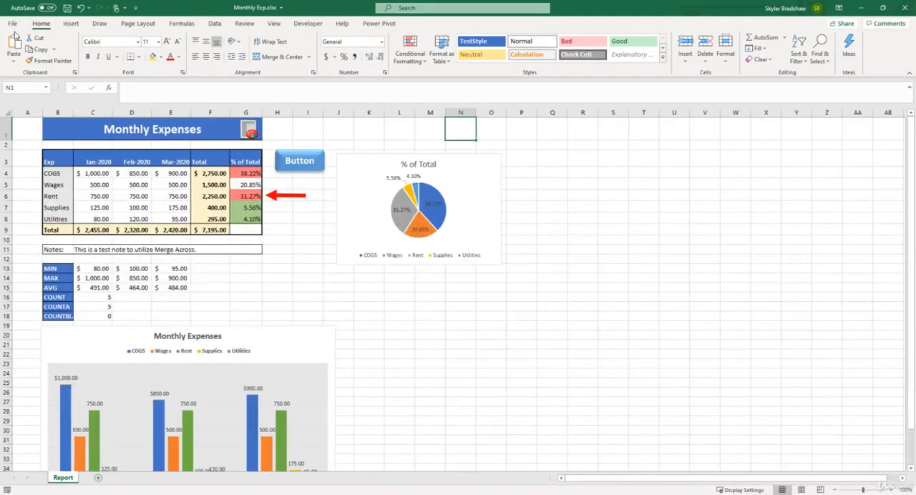
{"action": "left_click", "coordinate": [282, 27]}
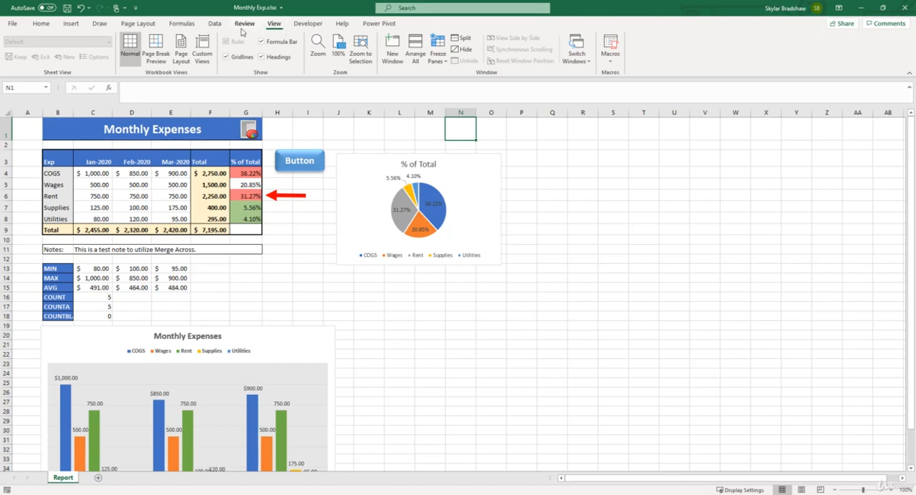
{"action": "left_click", "coordinate": [187, 51]}
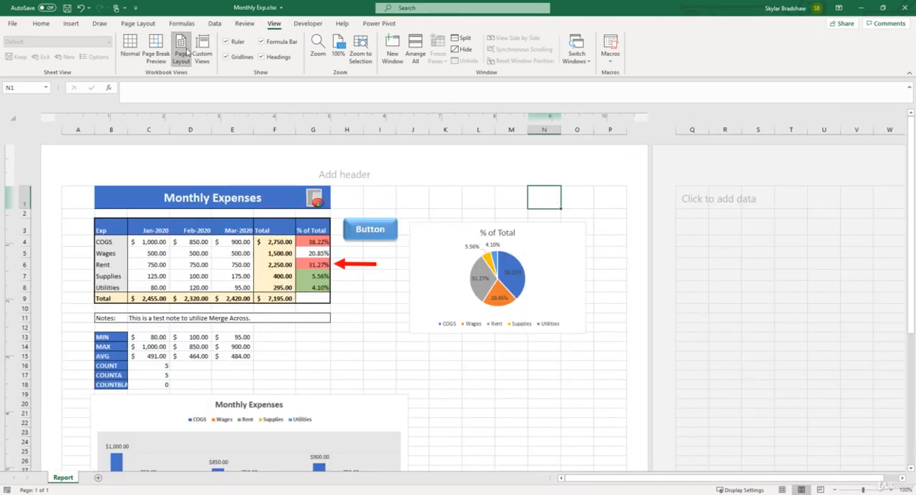
Step: Compare the Report sheet in Normal and Page Layout views, ending in Page Layout view
{"action": "left_click", "coordinate": [783, 491]}
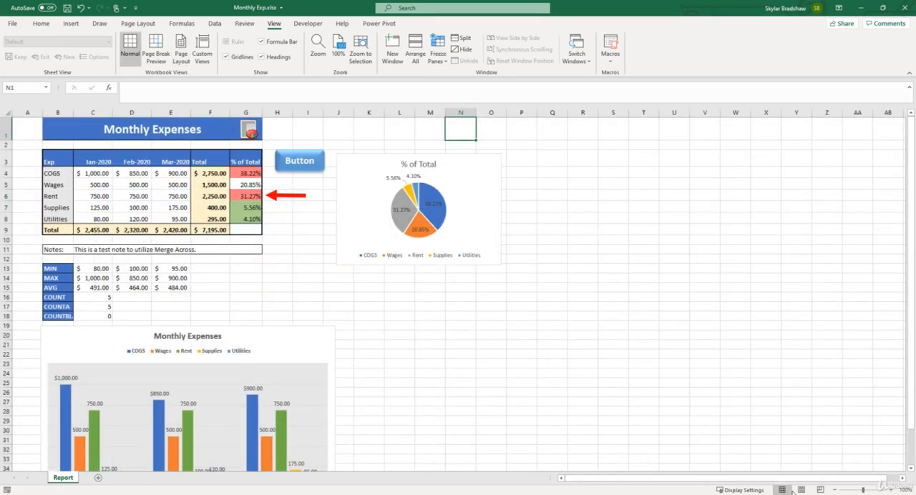
{"action": "left_click", "coordinate": [801, 490]}
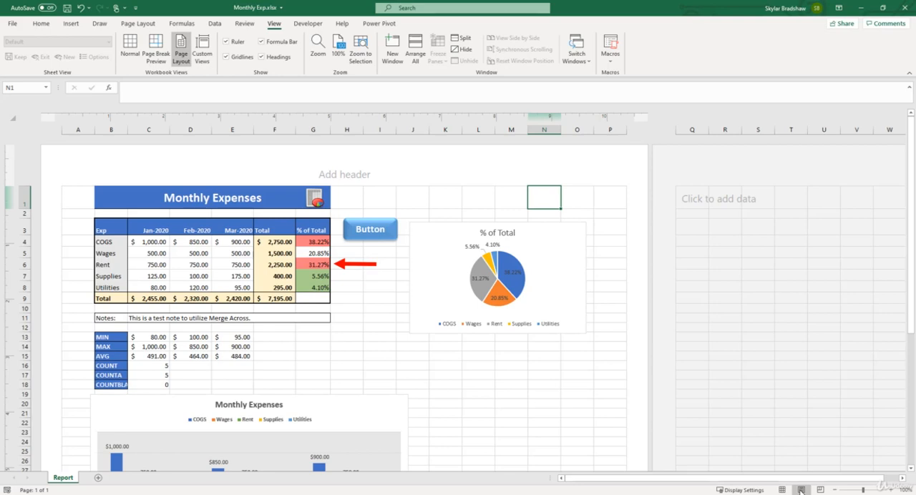
{"action": "left_click", "coordinate": [801, 491]}
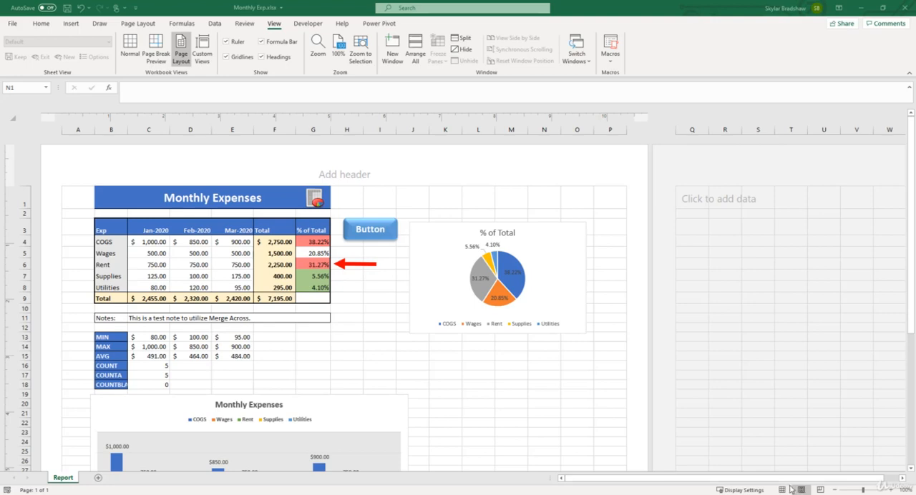
{"action": "left_click", "coordinate": [783, 490]}
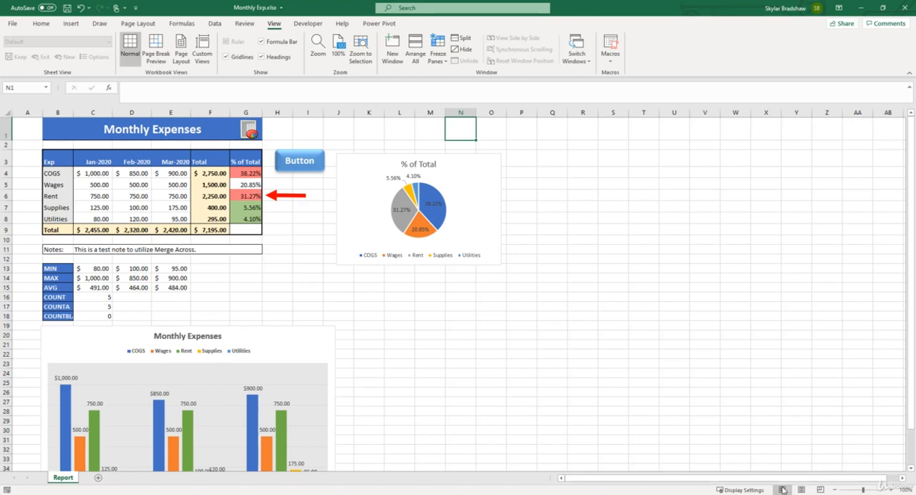
{"action": "left_click", "coordinate": [800, 490]}
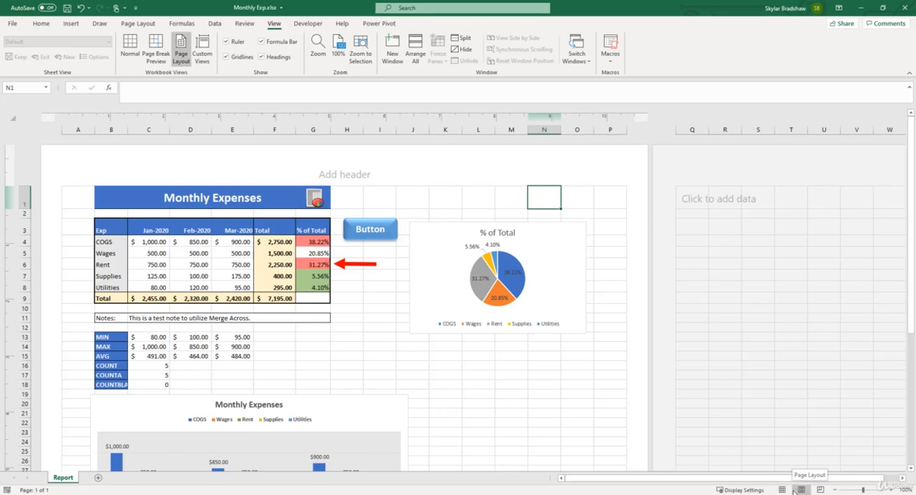
Step: Zoom out to 50% to examine how the sheet is divided into pages, and return to 100%
{"action": "left_click", "coordinate": [835, 490]}
{"action": "left_click", "coordinate": [835, 491]}
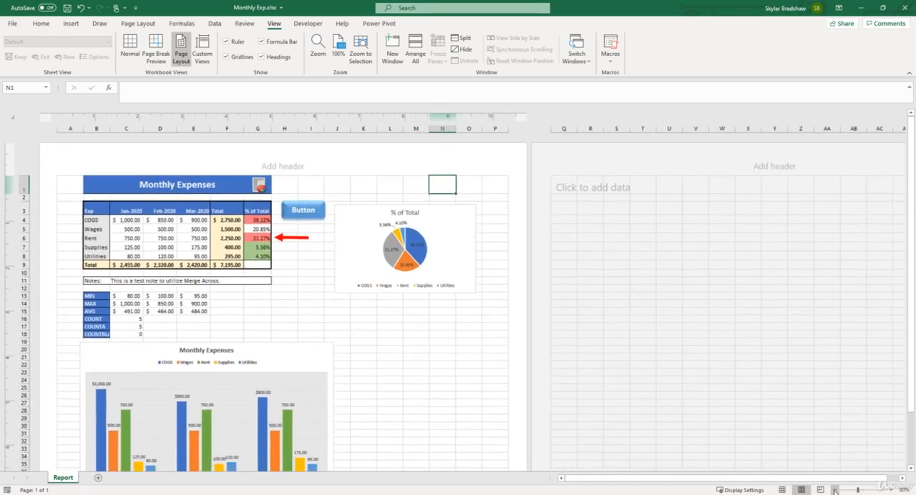
{"action": "left_click", "coordinate": [834, 491]}
{"action": "left_click", "coordinate": [835, 491]}
{"action": "left_click", "coordinate": [834, 491]}
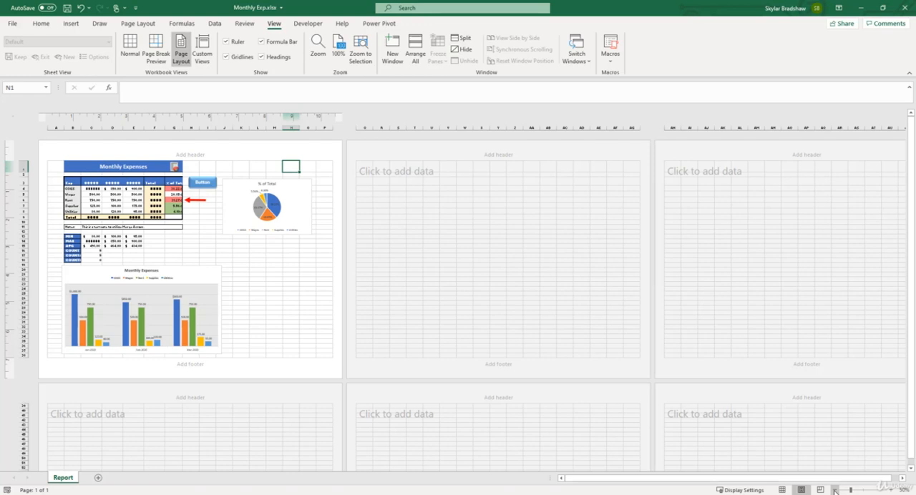
{"action": "left_click", "coordinate": [890, 489]}
{"action": "left_click", "coordinate": [890, 490]}
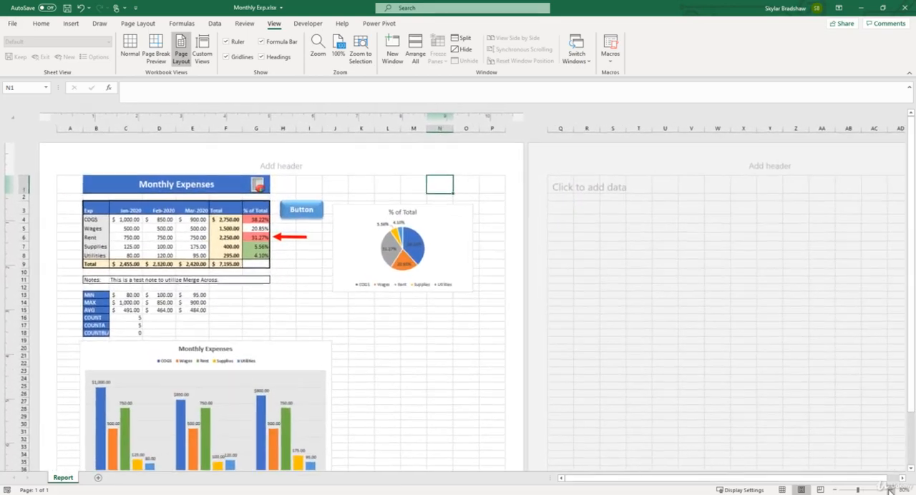
{"action": "left_click", "coordinate": [890, 490]}
{"action": "left_click", "coordinate": [889, 490]}
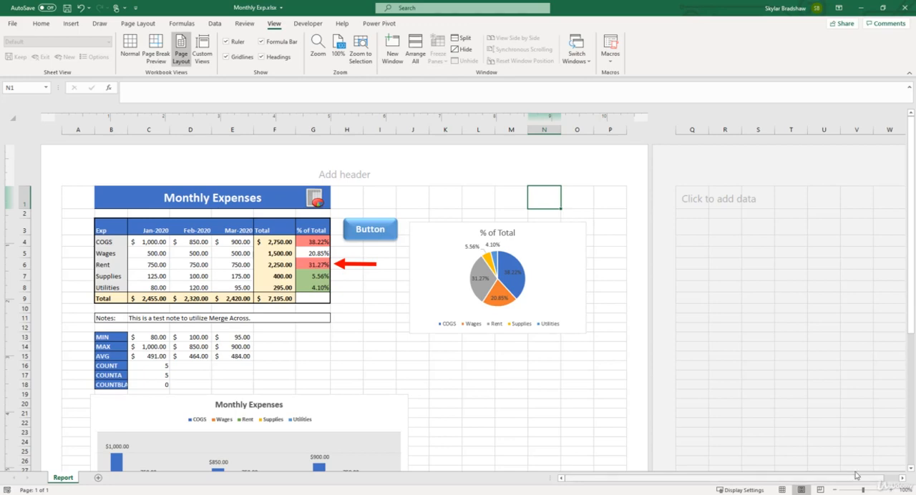
Step: Change the page orientation to Portrait and check how the table and charts fall across the pages
{"action": "left_click", "coordinate": [140, 23]}
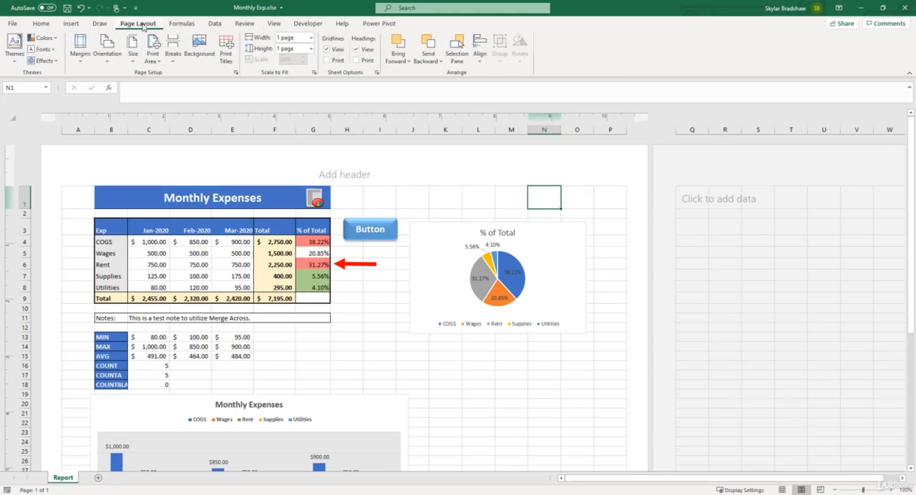
{"action": "left_click", "coordinate": [118, 52]}
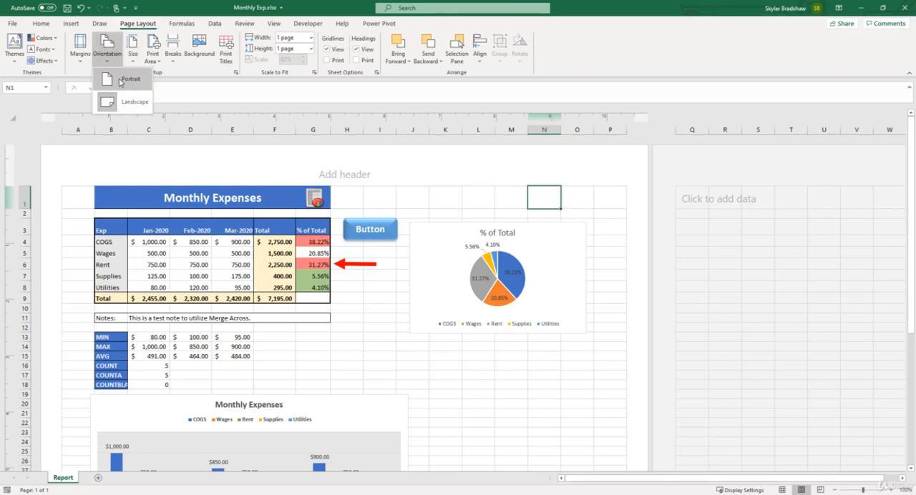
{"action": "left_click", "coordinate": [120, 80]}
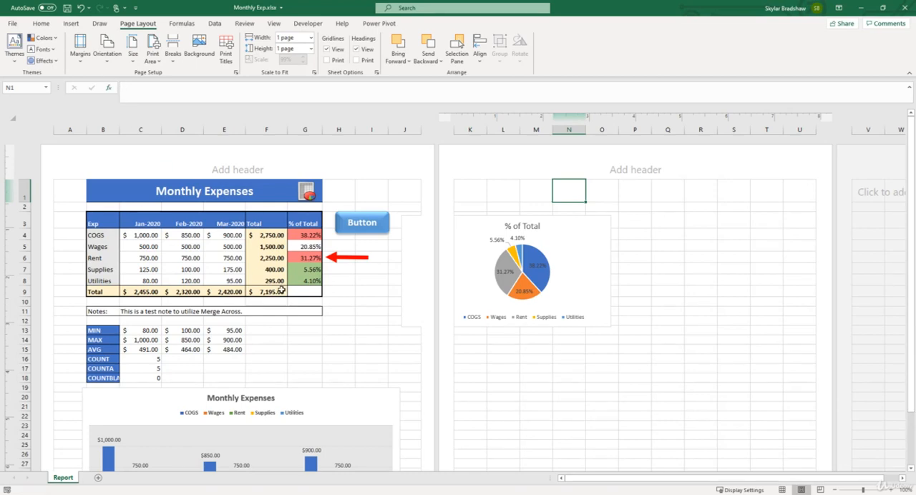
{"action": "scroll", "coordinate": [285, 294], "scroll_direction": "down", "scroll_amount": 4}
{"action": "scroll", "coordinate": [286, 309], "scroll_direction": "down", "scroll_amount": 3}
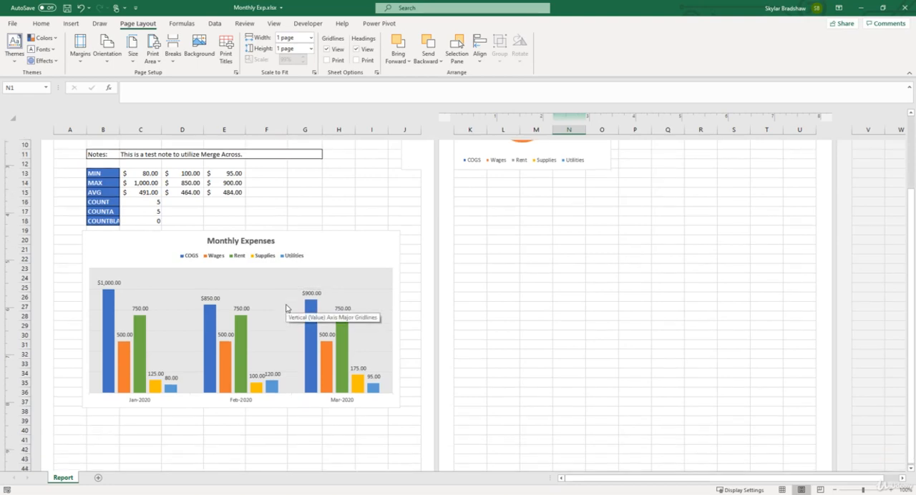
{"action": "scroll", "coordinate": [285, 308], "scroll_direction": "up", "scroll_amount": 5}
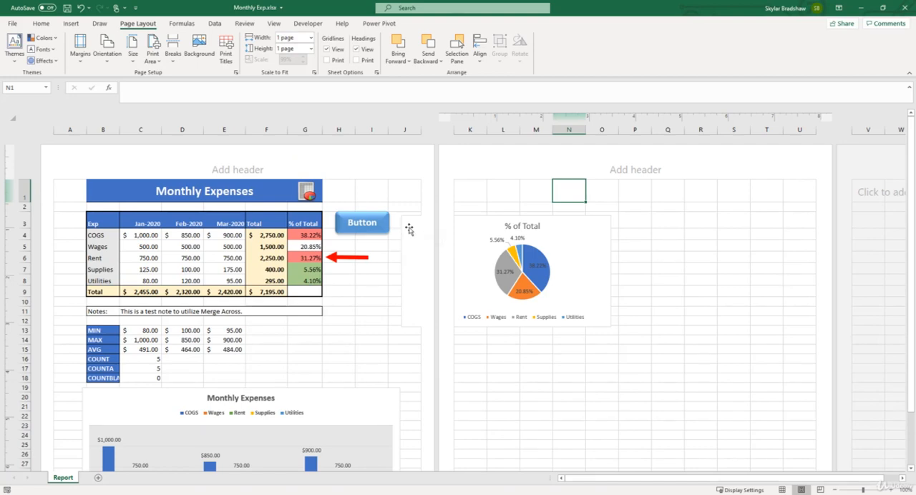
Step: Enable the Print object property for the % of Total pie chart
{"action": "left_click", "coordinate": [414, 268]}
{"action": "right_click", "coordinate": [414, 267]}
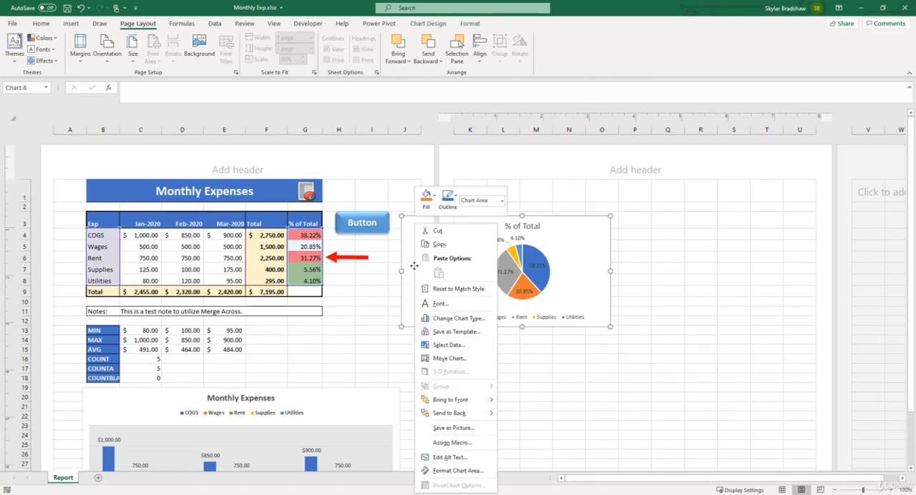
{"action": "left_click", "coordinate": [455, 470]}
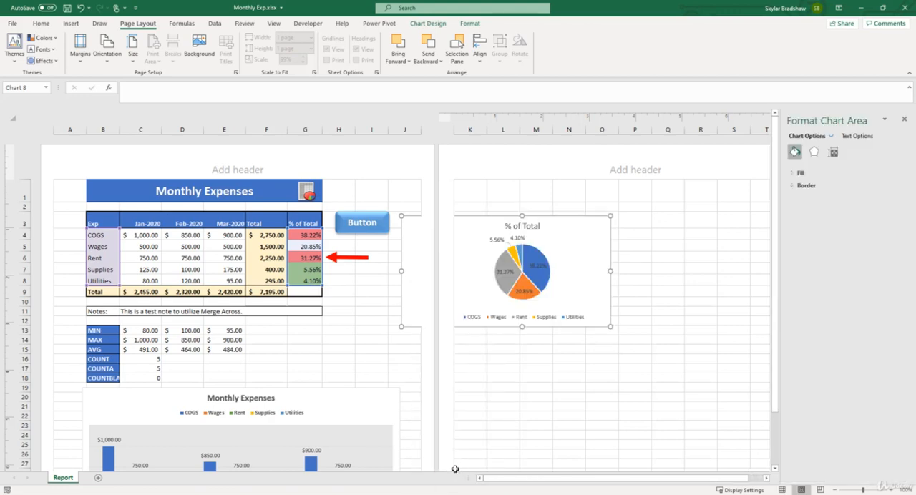
{"action": "left_click", "coordinate": [833, 152]}
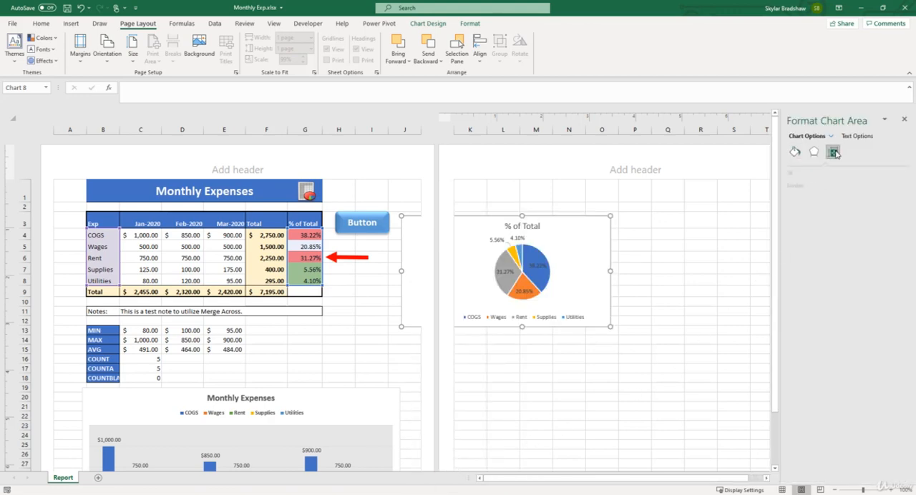
{"action": "left_click", "coordinate": [796, 188]}
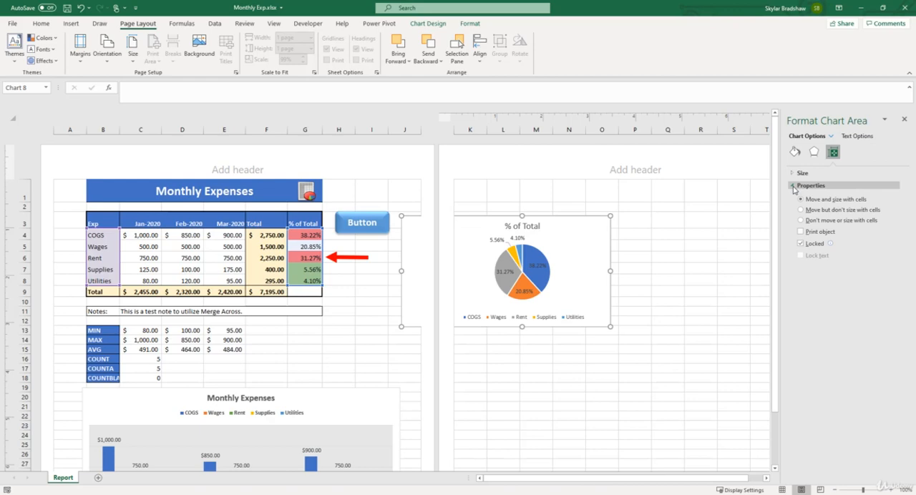
{"action": "left_click", "coordinate": [801, 233]}
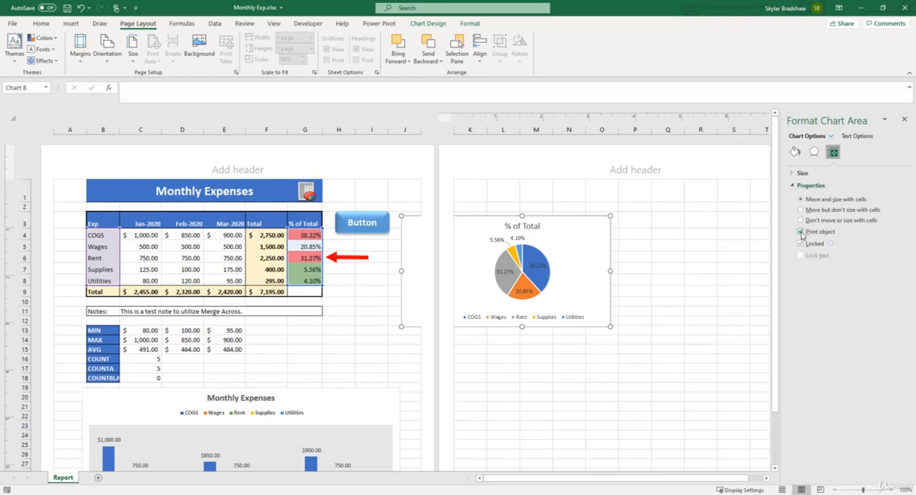
{"action": "left_click", "coordinate": [905, 119]}
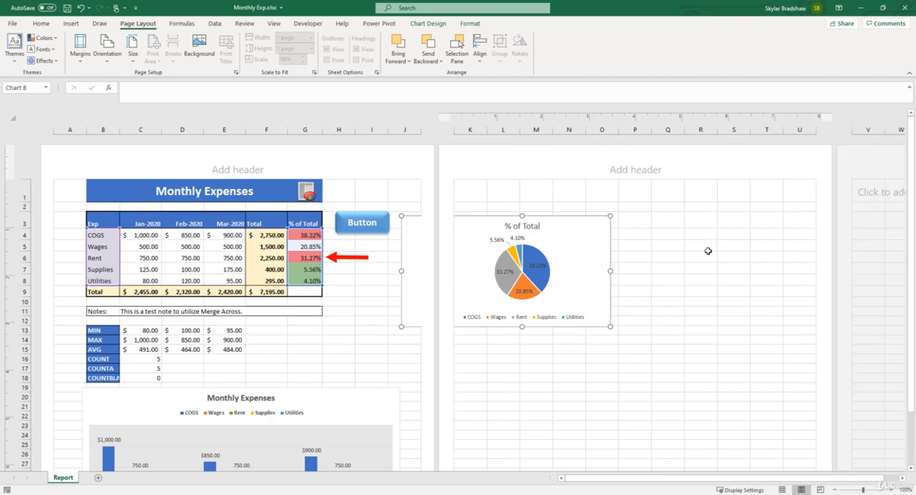
Step: Check the print preview with the pie chart selected, and return to the sheet to deselect the chart
{"action": "left_click", "coordinate": [12, 23]}
{"action": "left_click", "coordinate": [28, 170]}
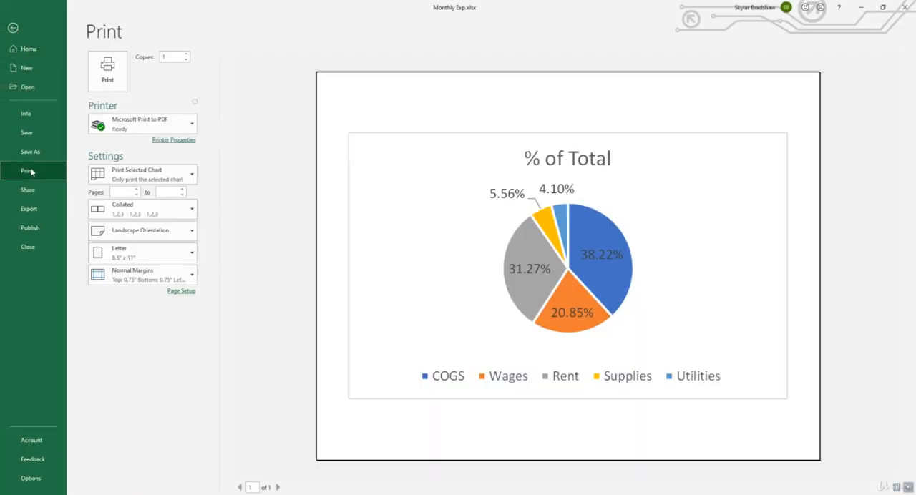
{"action": "left_click", "coordinate": [13, 28]}
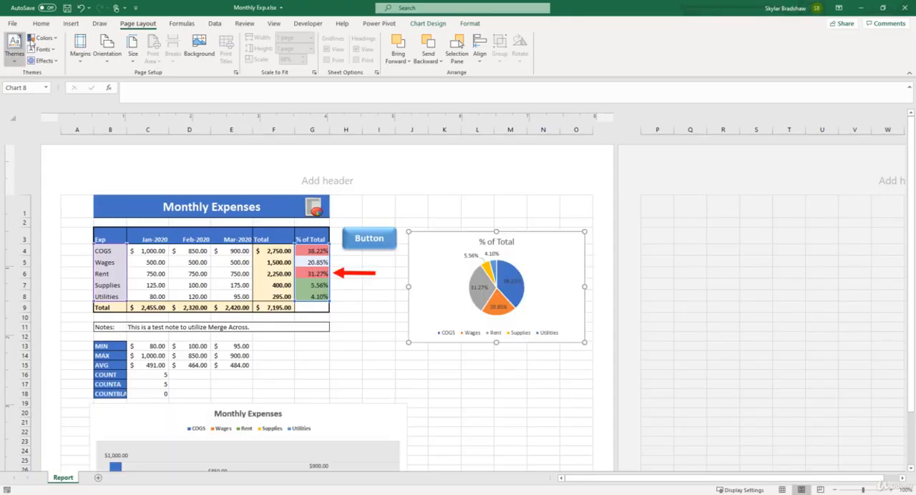
{"action": "left_click", "coordinate": [443, 207]}
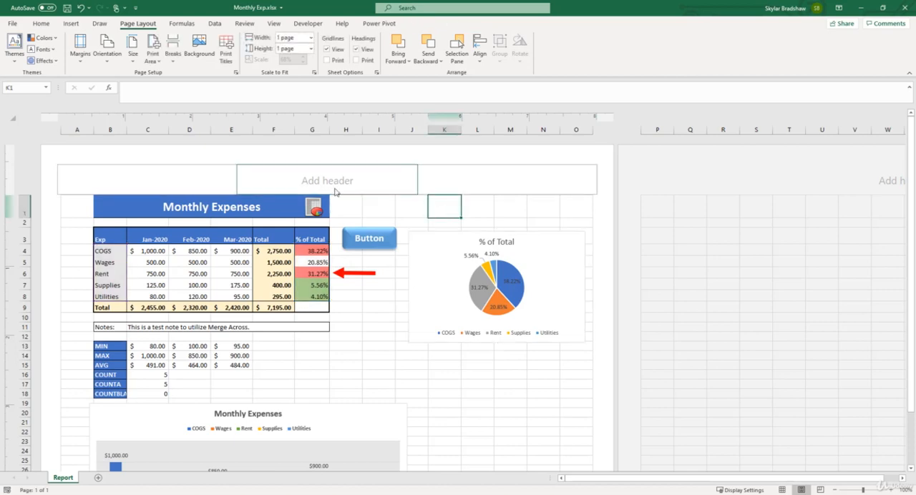
Step: Set the print scaling of the active sheet to No Scaling and check the second page in the print preview
{"action": "left_click", "coordinate": [13, 23]}
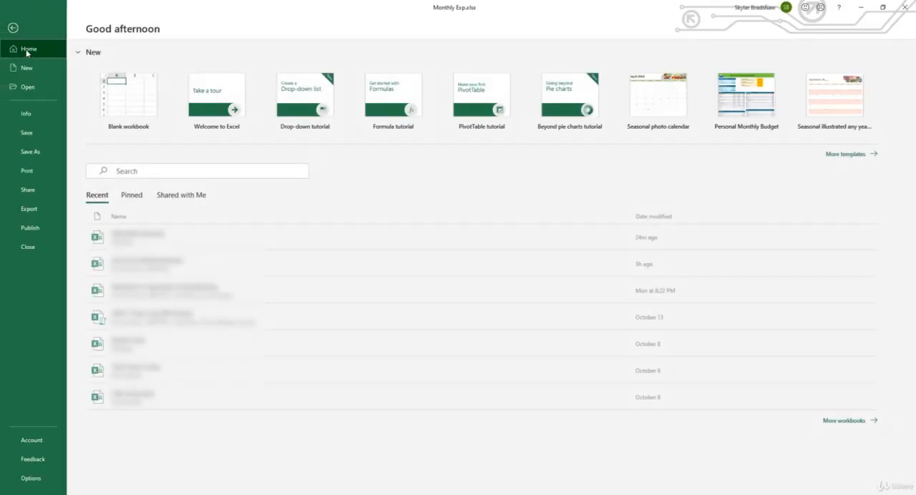
{"action": "left_click", "coordinate": [27, 170]}
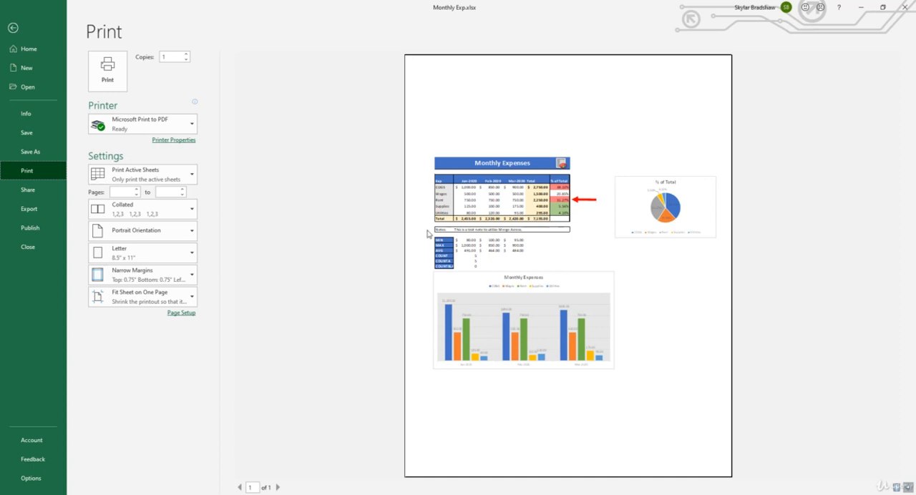
{"action": "left_click", "coordinate": [185, 299]}
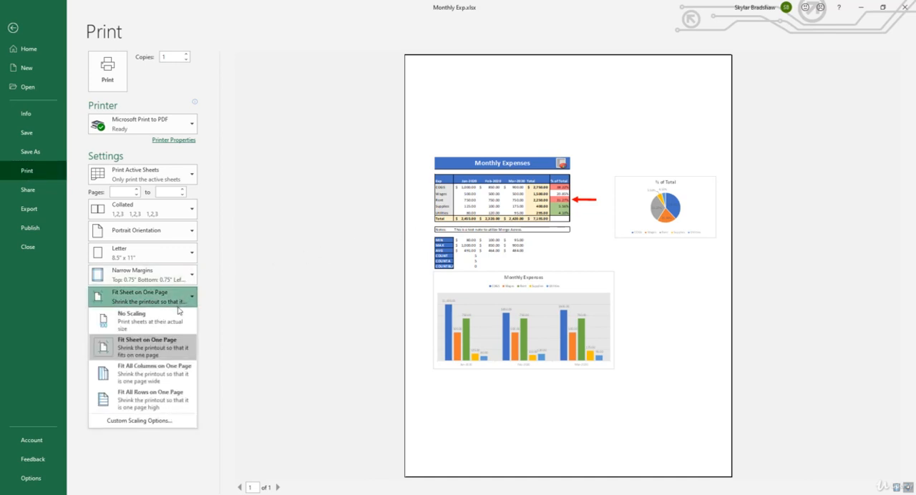
{"action": "left_click", "coordinate": [179, 322]}
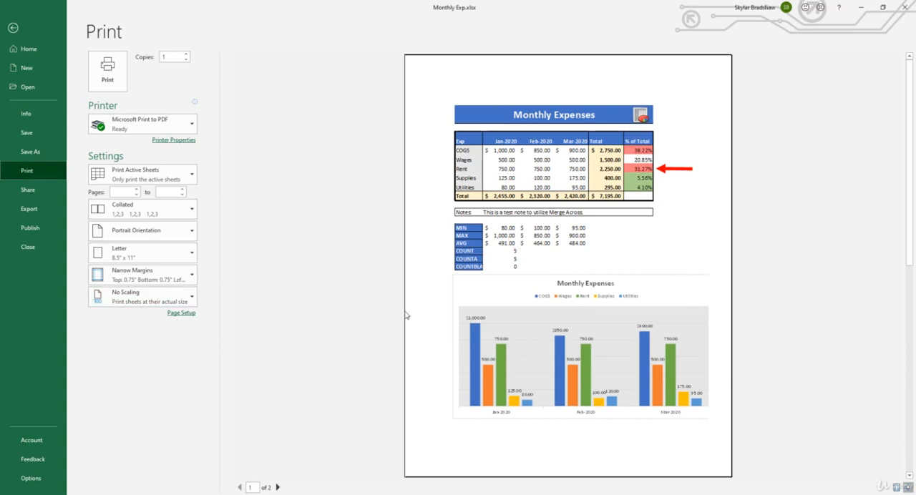
{"action": "left_click", "coordinate": [279, 488]}
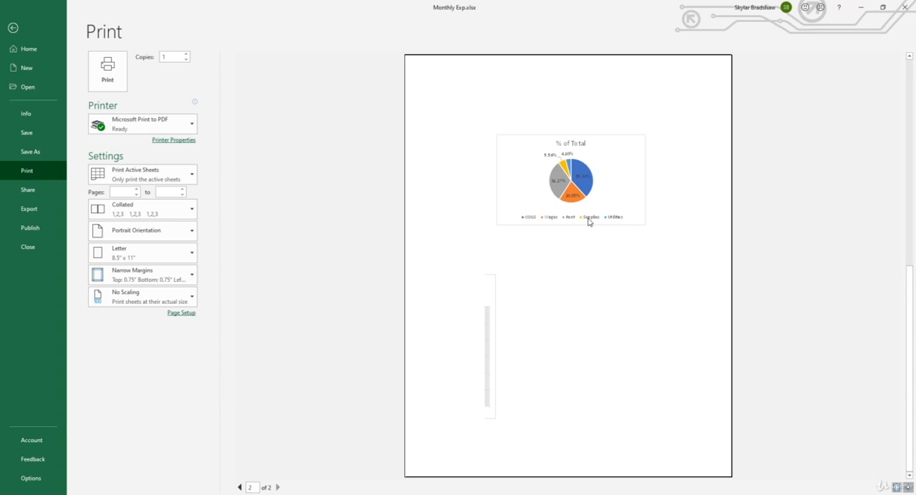
{"action": "left_click", "coordinate": [13, 28]}
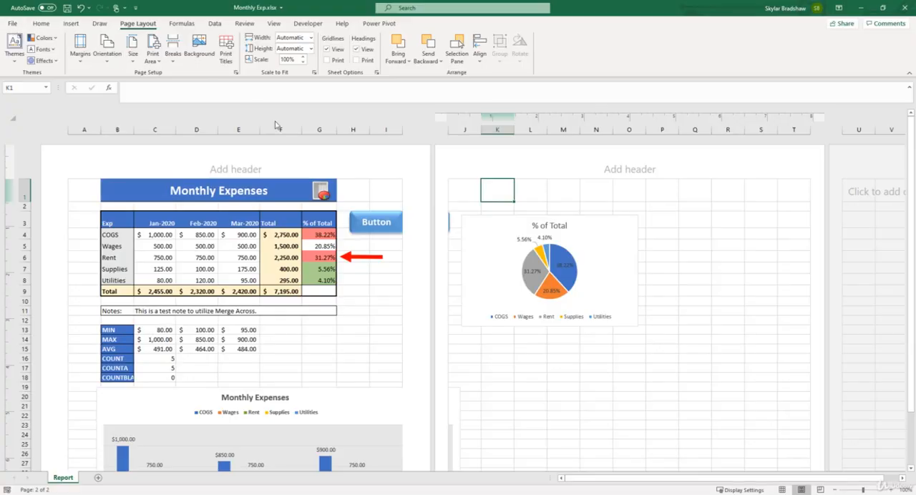
Step: Move the Monthly Expenses column chart left and shrink it slightly to fit within the first page's columns
{"action": "scroll", "coordinate": [396, 296], "scroll_direction": "down", "scroll_amount": 3}
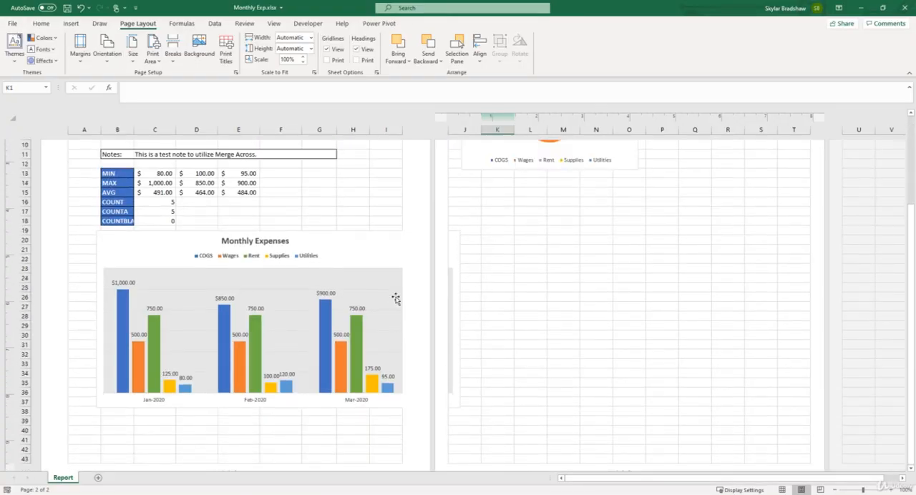
{"action": "left_click", "coordinate": [389, 248]}
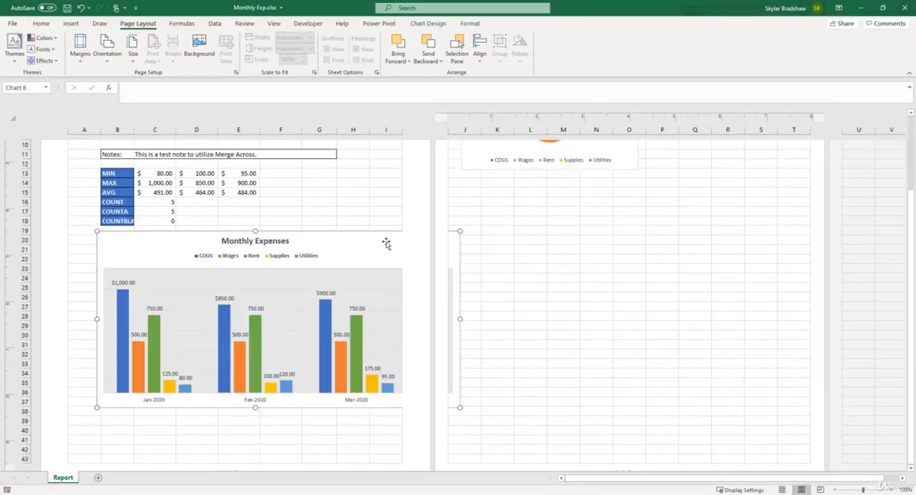
{"action": "left_click_drag", "start_coordinate": [384, 244], "coordinate": [364, 242]}
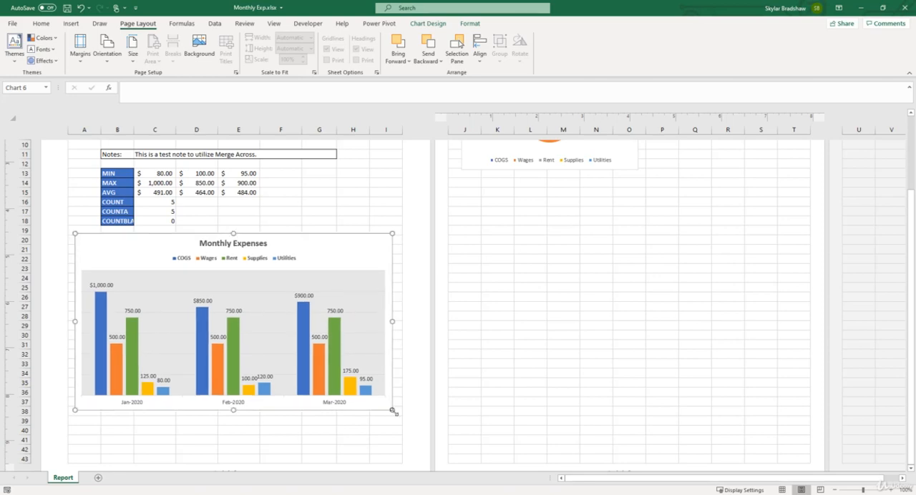
{"action": "left_click_drag", "start_coordinate": [393, 409], "coordinate": [378, 410]}
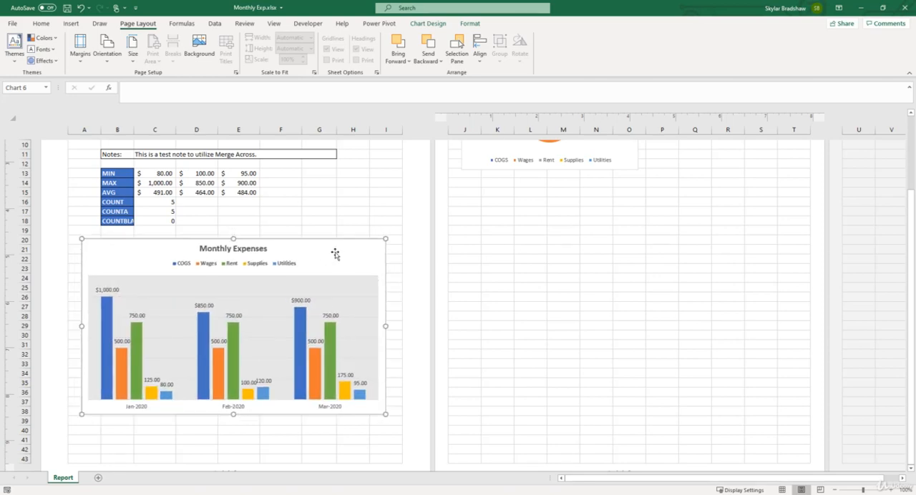
Step: Enlarge the % of Total pie chart from its lower-right corner to span almost the full width of the second page
{"action": "scroll", "coordinate": [335, 255], "scroll_direction": "up", "scroll_amount": 5}
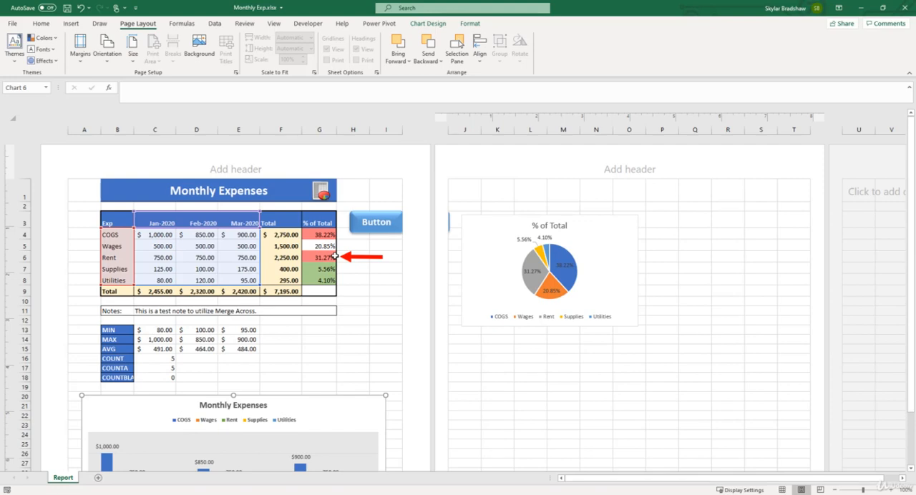
{"action": "left_click", "coordinate": [487, 267]}
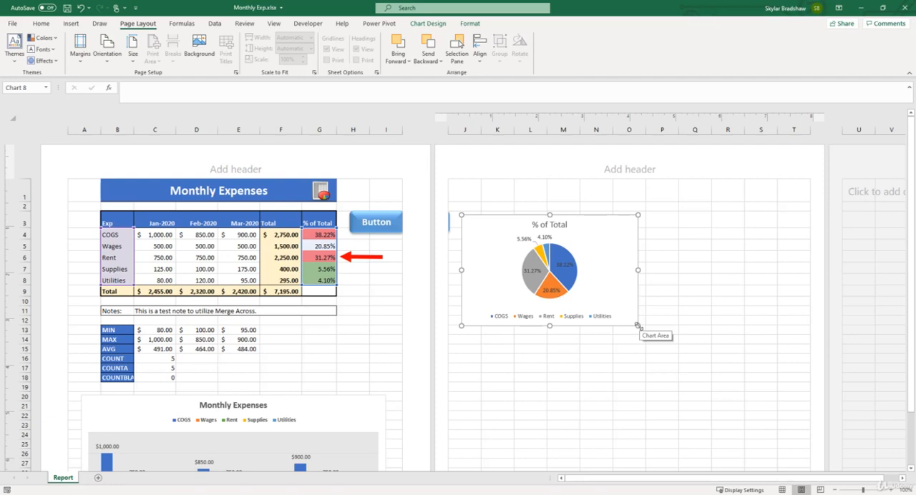
{"action": "left_click_drag", "start_coordinate": [638, 327], "coordinate": [805, 442]}
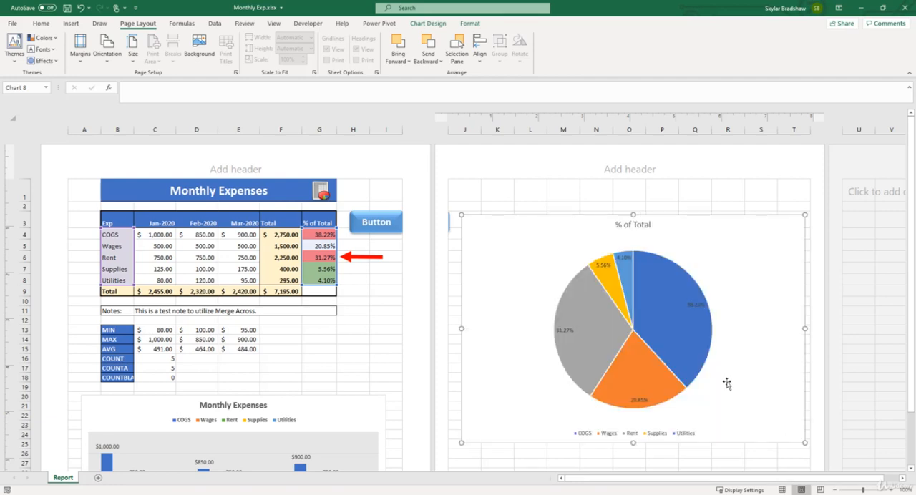
Step: Move the enlarged % of Total pie chart down toward the middle of the second page and check its placement
{"action": "scroll", "coordinate": [726, 382], "scroll_direction": "down", "scroll_amount": 3}
{"action": "left_click", "coordinate": [835, 490]}
{"action": "left_click", "coordinate": [835, 490]}
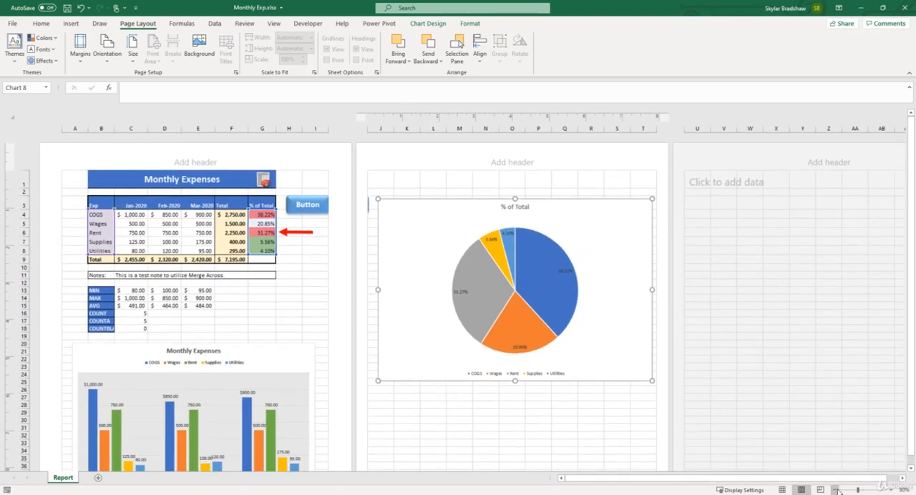
{"action": "left_click", "coordinate": [834, 490]}
{"action": "left_click_drag", "start_coordinate": [536, 327], "coordinate": [534, 365]}
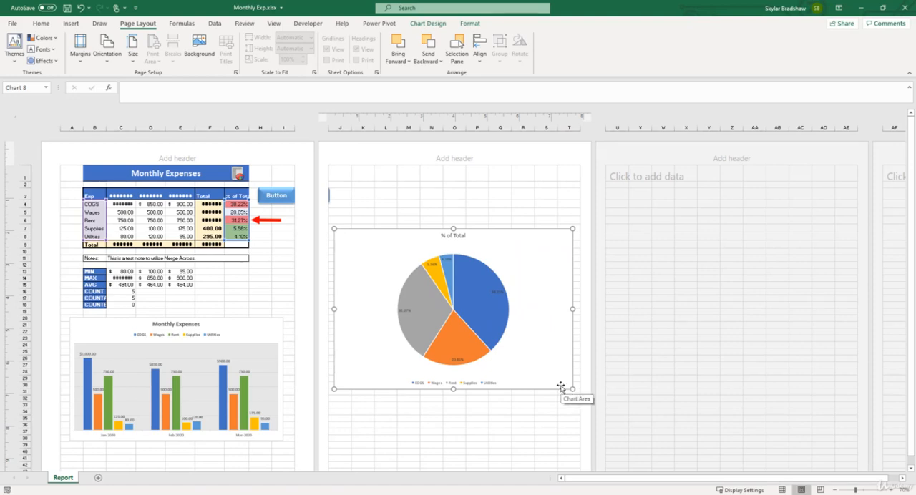
{"action": "scroll", "coordinate": [562, 386], "scroll_direction": "down", "scroll_amount": 3}
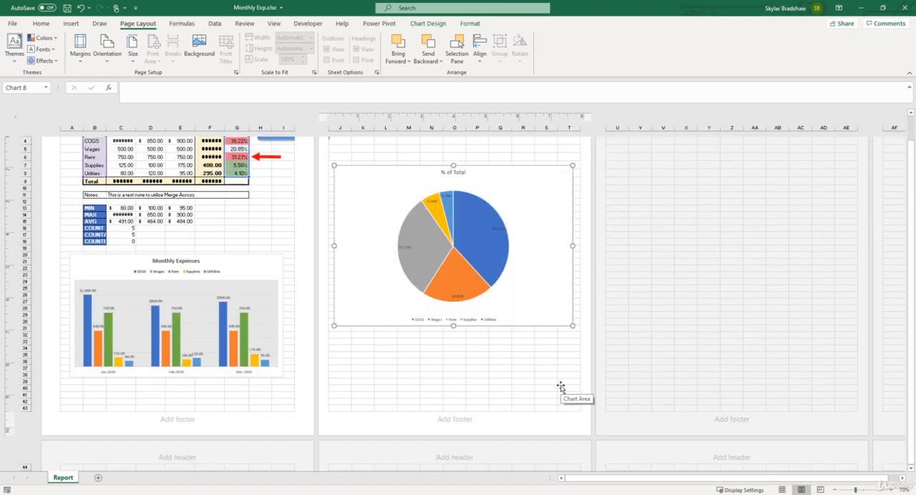
{"action": "scroll", "coordinate": [454, 351], "scroll_direction": "up", "scroll_amount": 3}
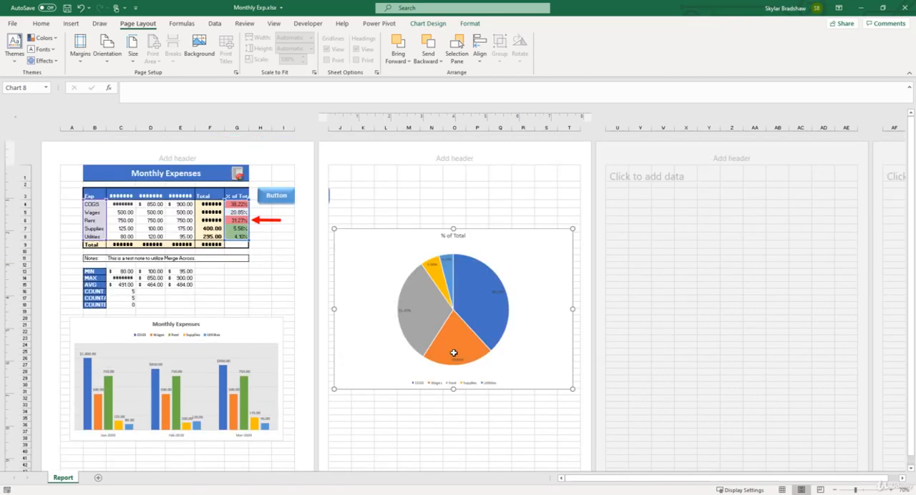
Step: Check the print preview of only the selected pie chart, and return to the sheet to deselect it
{"action": "left_click", "coordinate": [11, 24]}
{"action": "left_click", "coordinate": [39, 169]}
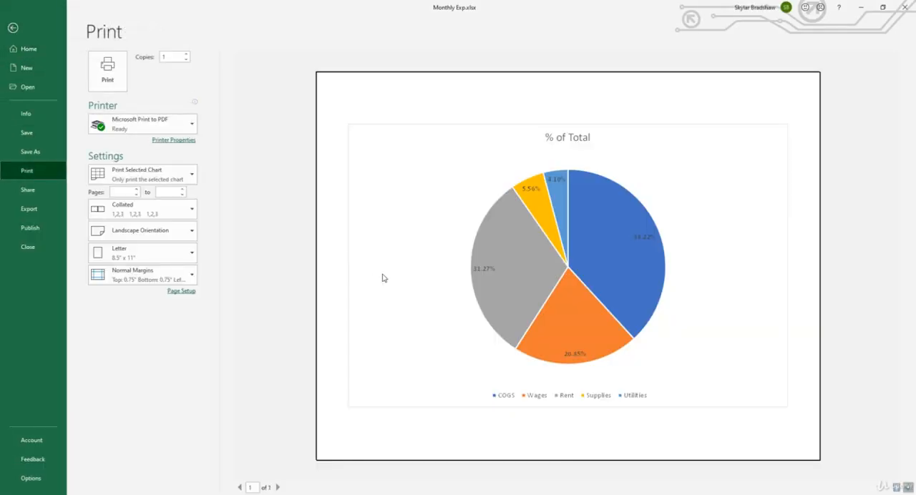
{"action": "left_click", "coordinate": [12, 27]}
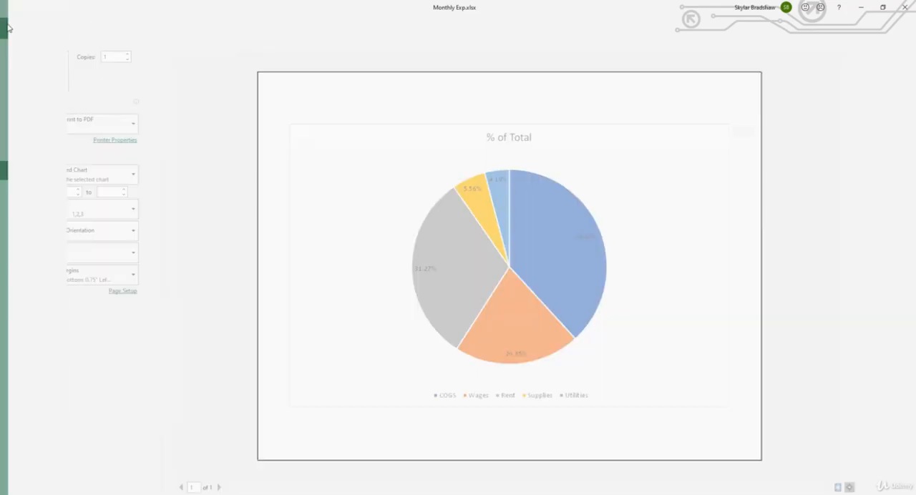
{"action": "left_click", "coordinate": [365, 175]}
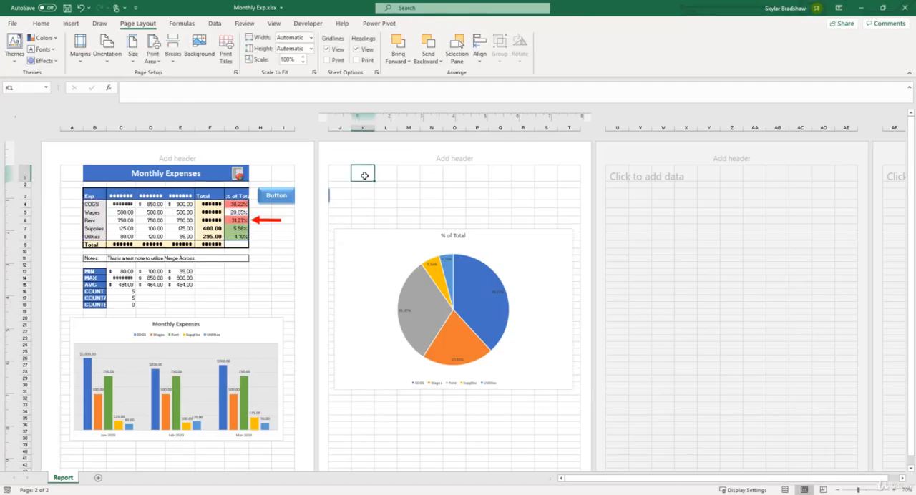
Step: Check both pages of the active sheet in the print preview and return to the sheet
{"action": "left_click", "coordinate": [12, 23]}
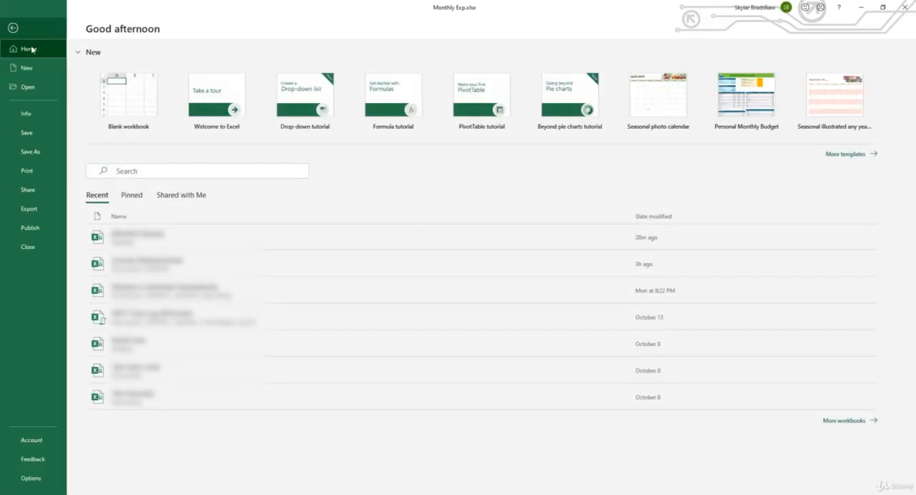
{"action": "left_click", "coordinate": [31, 173]}
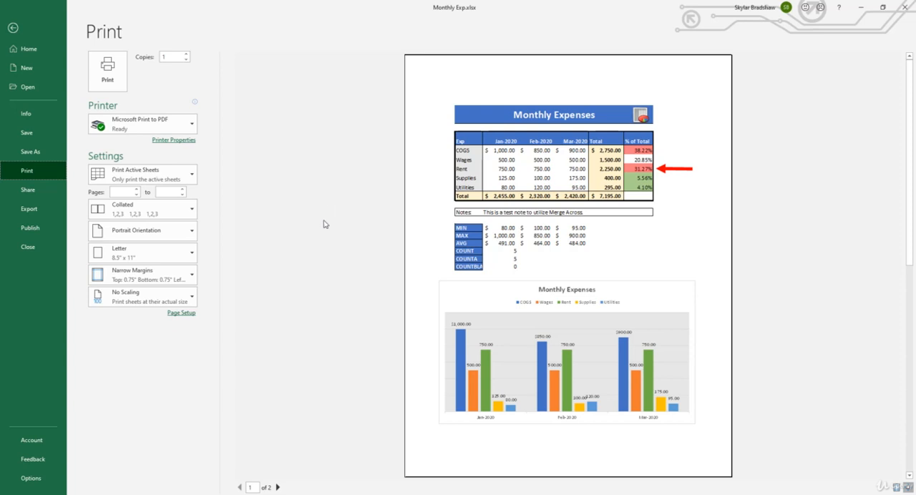
{"action": "left_click", "coordinate": [278, 488]}
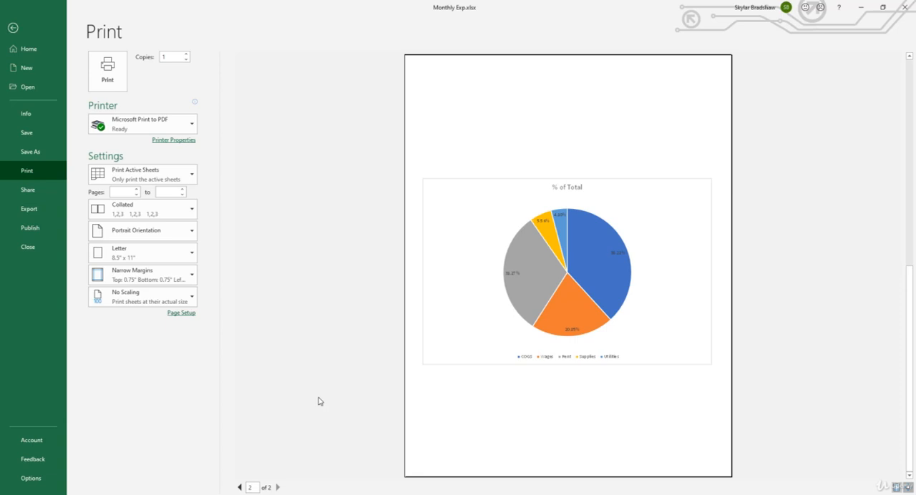
{"action": "left_click", "coordinate": [13, 27]}
Step: Add the text "Monthly Expenses" to the center section of the page header
{"action": "left_click", "coordinate": [893, 491]}
{"action": "left_click", "coordinate": [893, 491]}
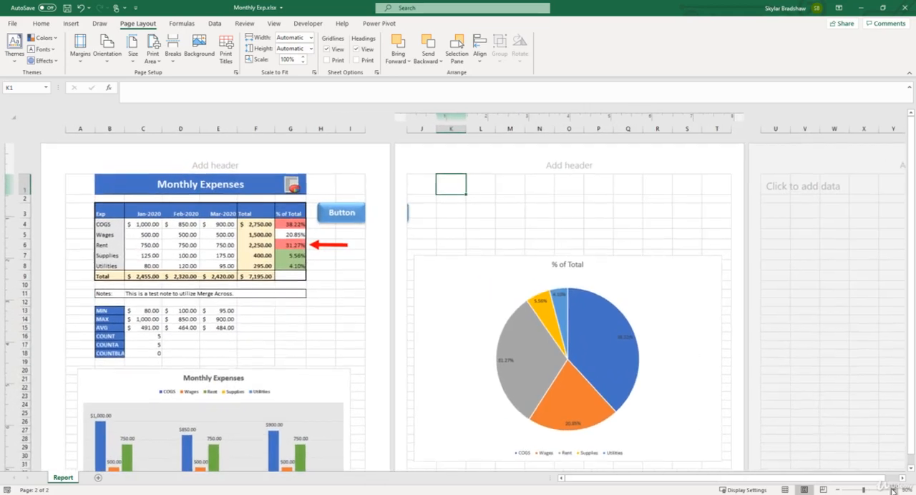
{"action": "left_click", "coordinate": [893, 491]}
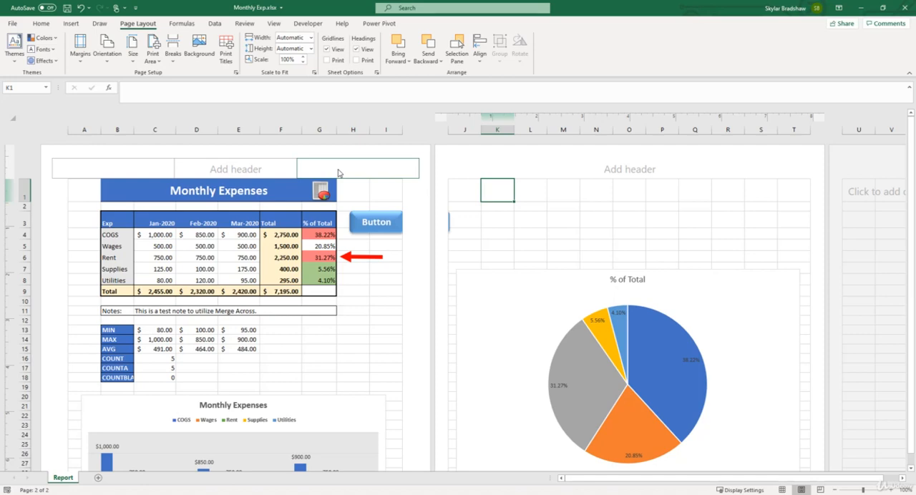
{"action": "left_click", "coordinate": [284, 172]}
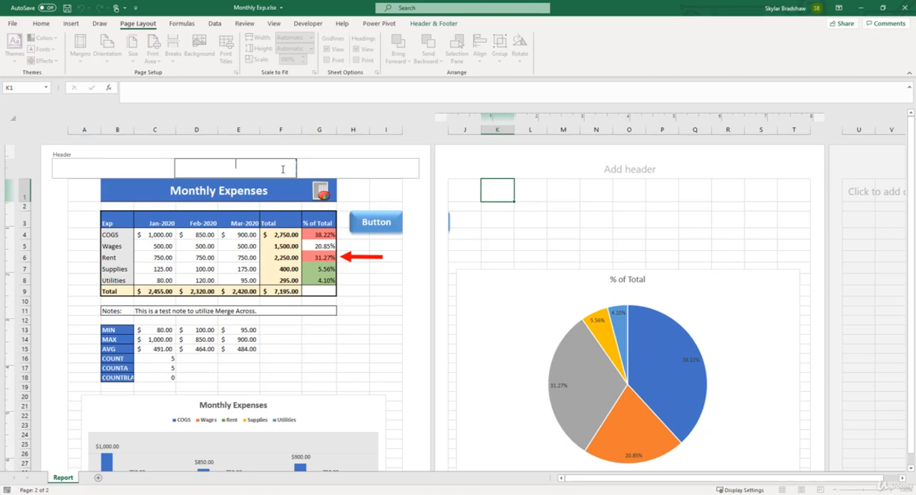
{"action": "type", "text": "Monthly Expenses"}
{"action": "left_click", "coordinate": [349, 193]}
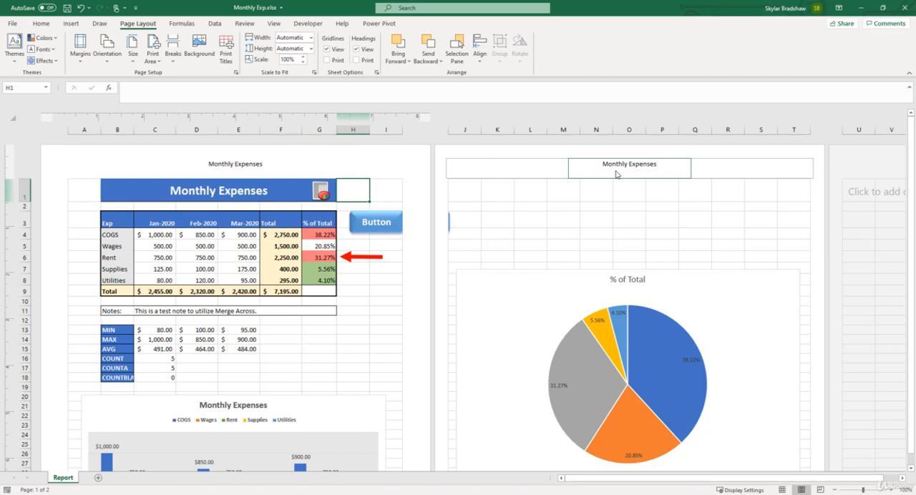
Step: Insert the Sheet Name element in the right section of the page header
{"action": "left_click", "coordinate": [389, 167]}
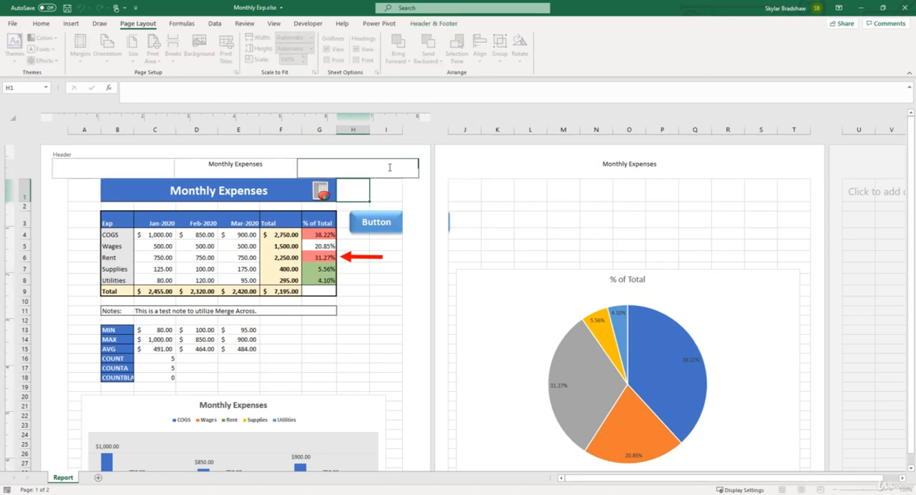
{"action": "left_click", "coordinate": [429, 26]}
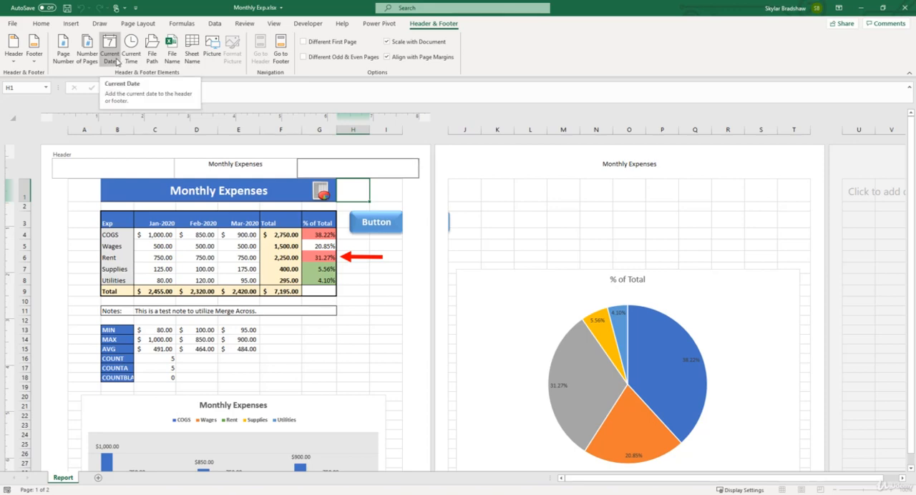
{"action": "left_click", "coordinate": [193, 53]}
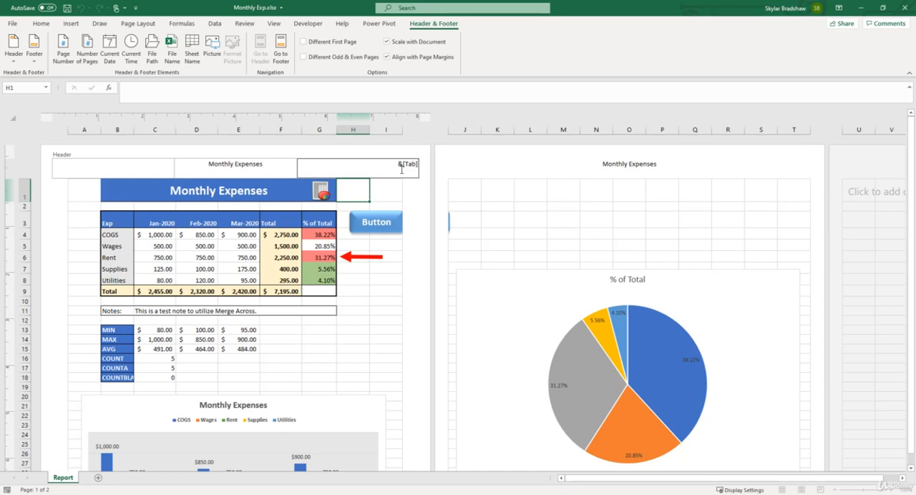
{"action": "left_click", "coordinate": [413, 196]}
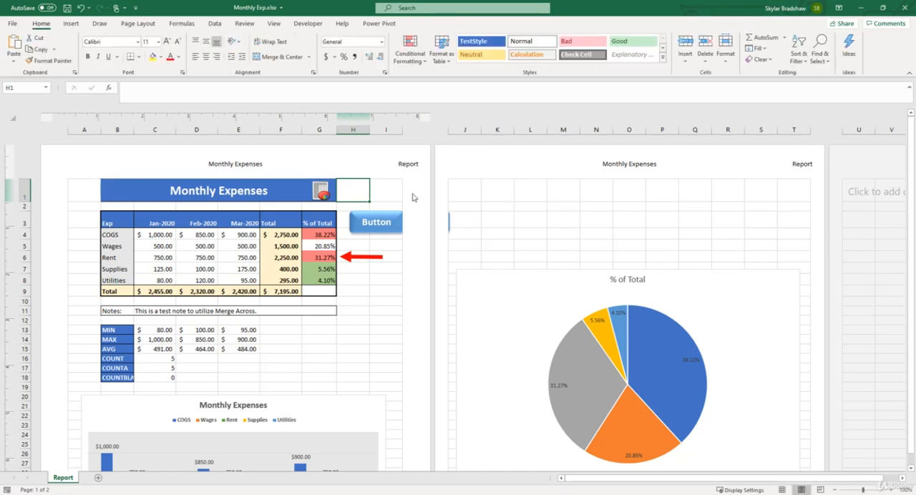
Step: Insert the Page Number element in the center section of the page footer
{"action": "scroll", "coordinate": [420, 200], "scroll_direction": "down", "scroll_amount": 9}
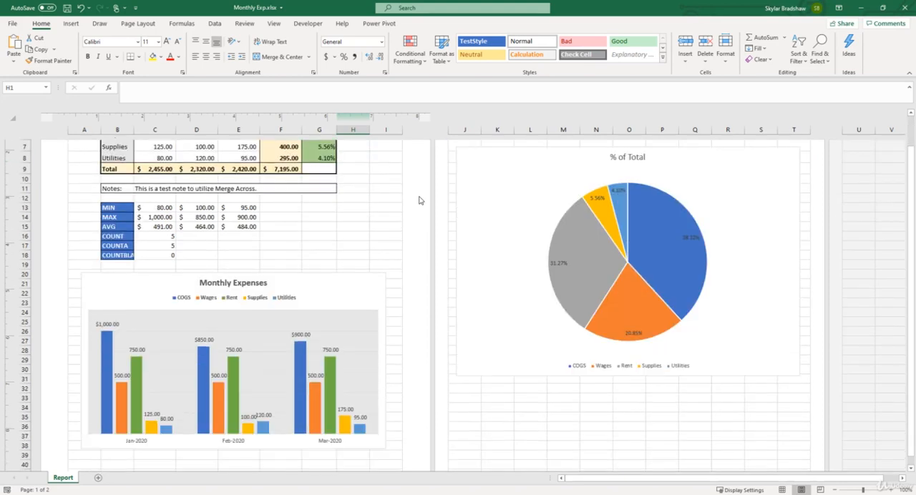
{"action": "left_click", "coordinate": [249, 387]}
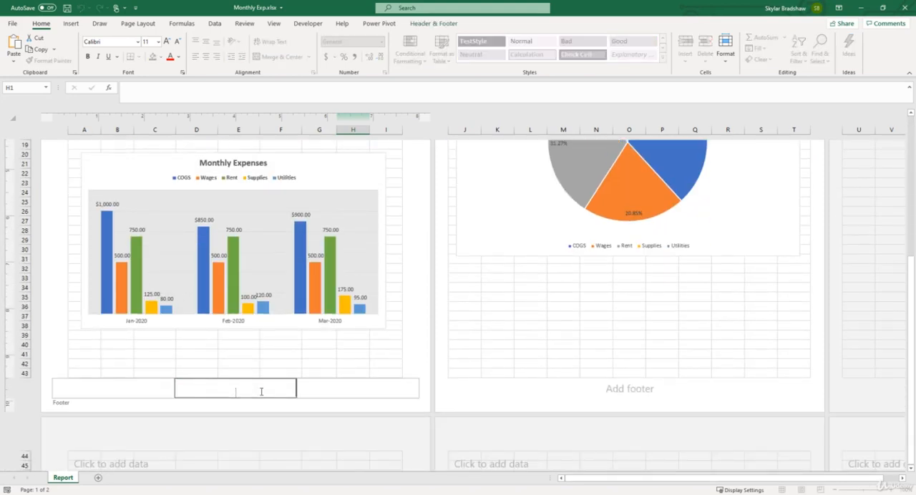
{"action": "left_click", "coordinate": [415, 24]}
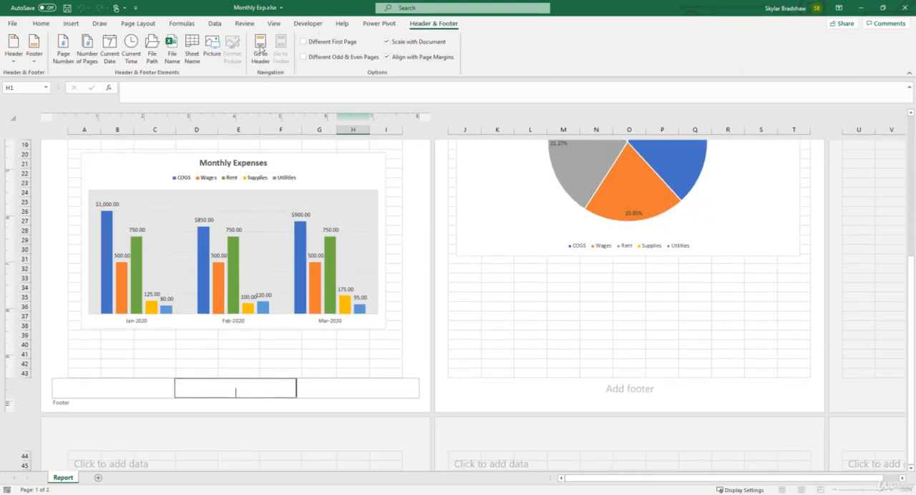
{"action": "left_click", "coordinate": [64, 57]}
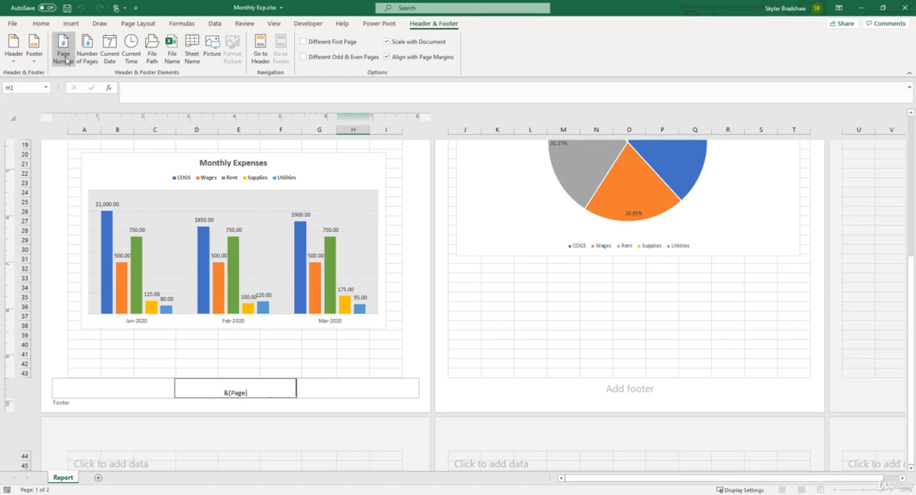
{"action": "left_click", "coordinate": [410, 352]}
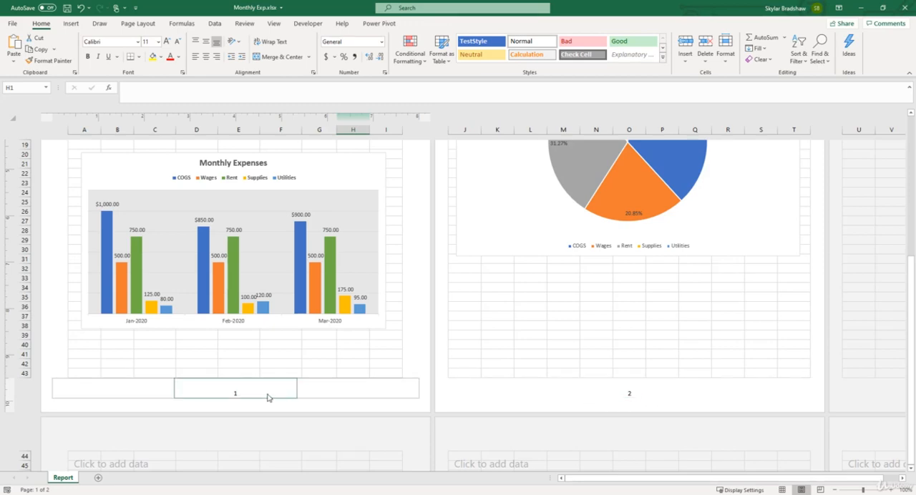
Step: Check the header and footer on both pages in the print preview of the active sheet
{"action": "scroll", "coordinate": [599, 398], "scroll_direction": "up", "scroll_amount": 1}
{"action": "scroll", "coordinate": [599, 399], "scroll_direction": "up", "scroll_amount": 7}
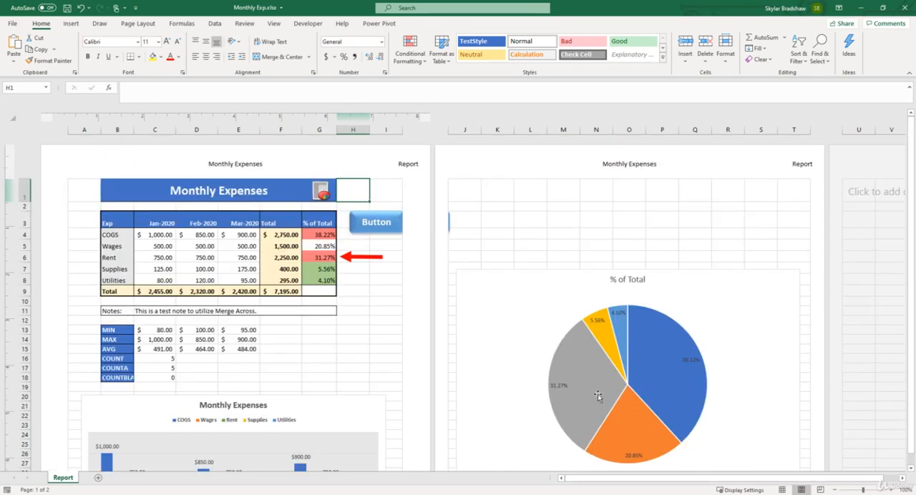
{"action": "left_click", "coordinate": [12, 25]}
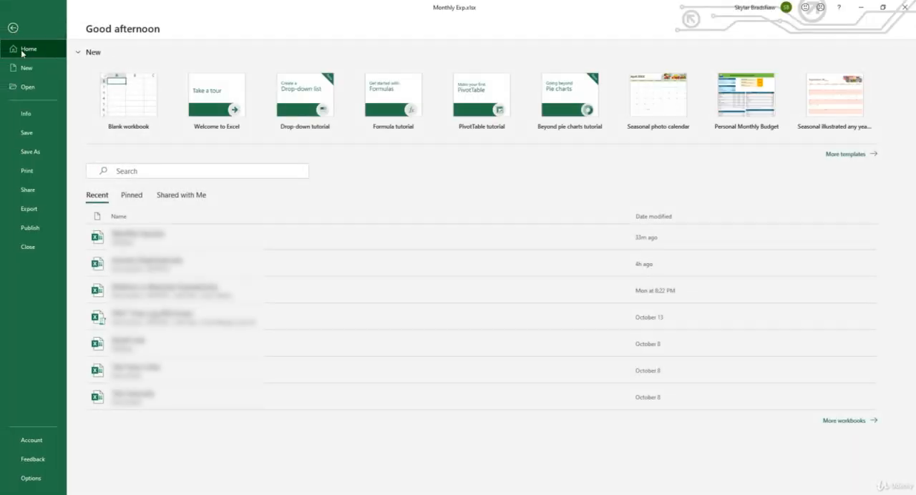
{"action": "left_click", "coordinate": [27, 171]}
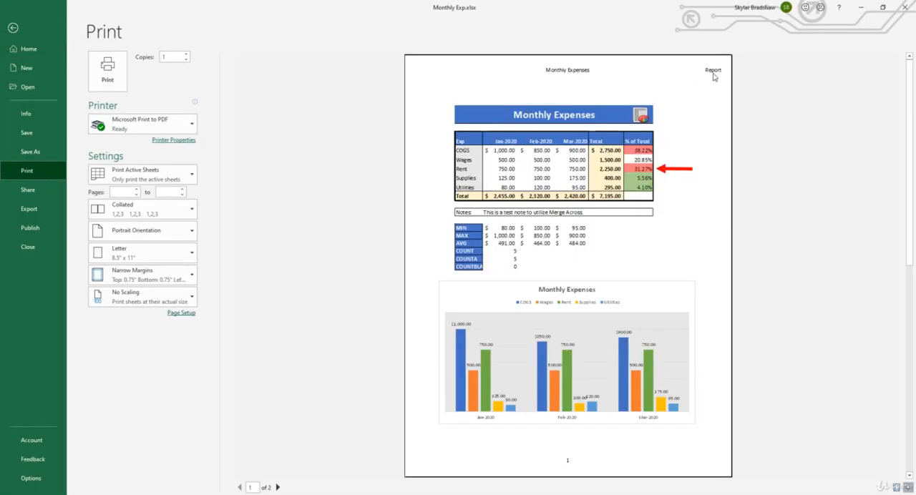
{"action": "left_click", "coordinate": [277, 487]}
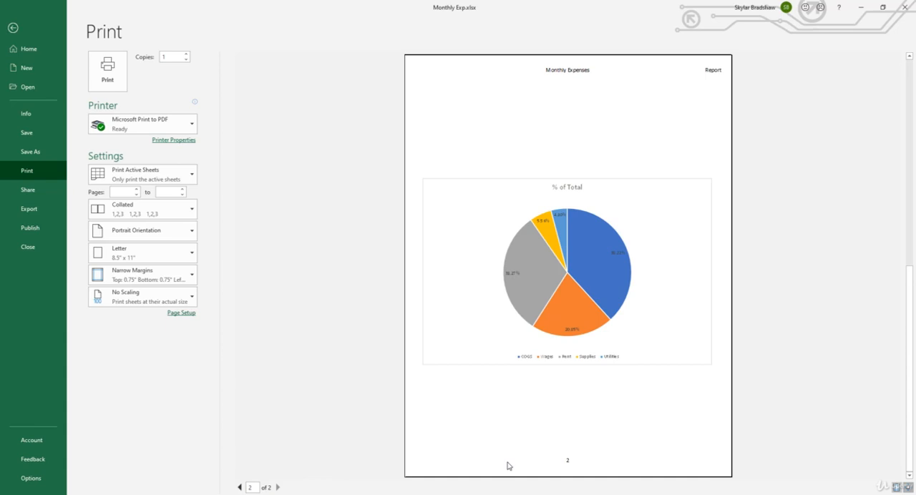